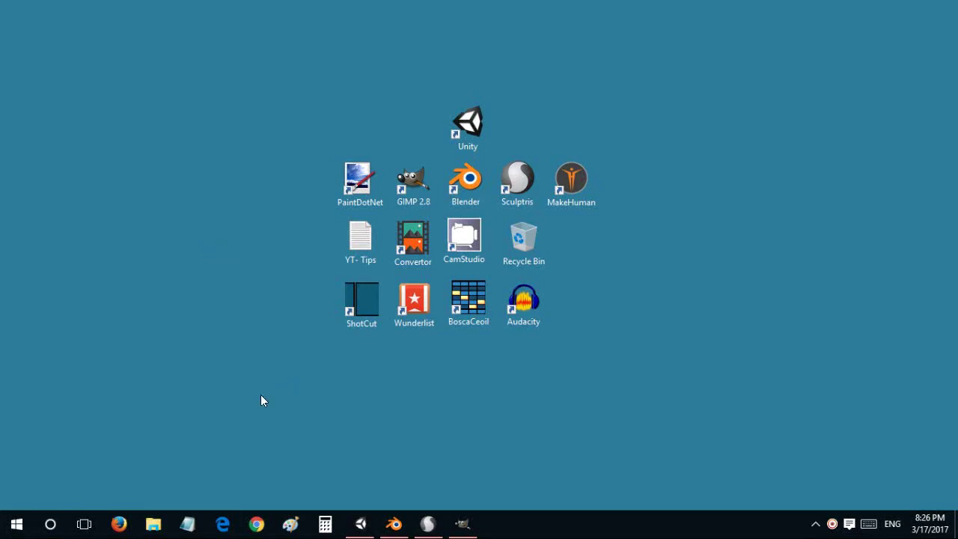
Show the untitled Sculptris sphere, then bring Blender's default cube scene to the front
click(427, 523)
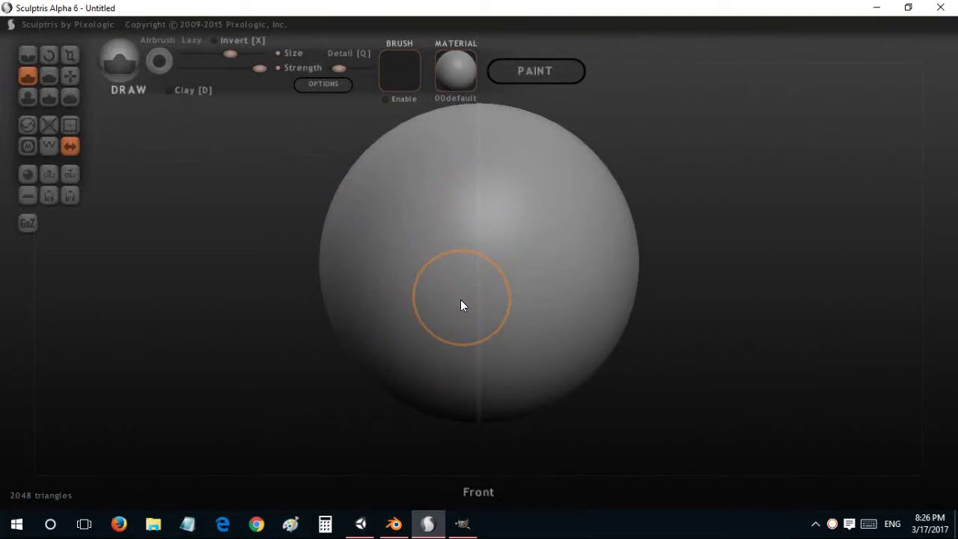
click(403, 526)
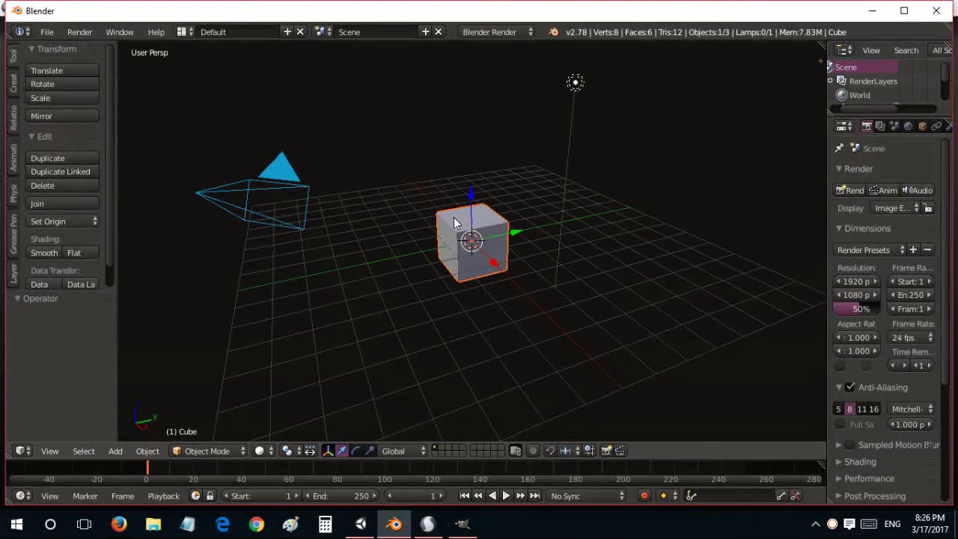
click(458, 523)
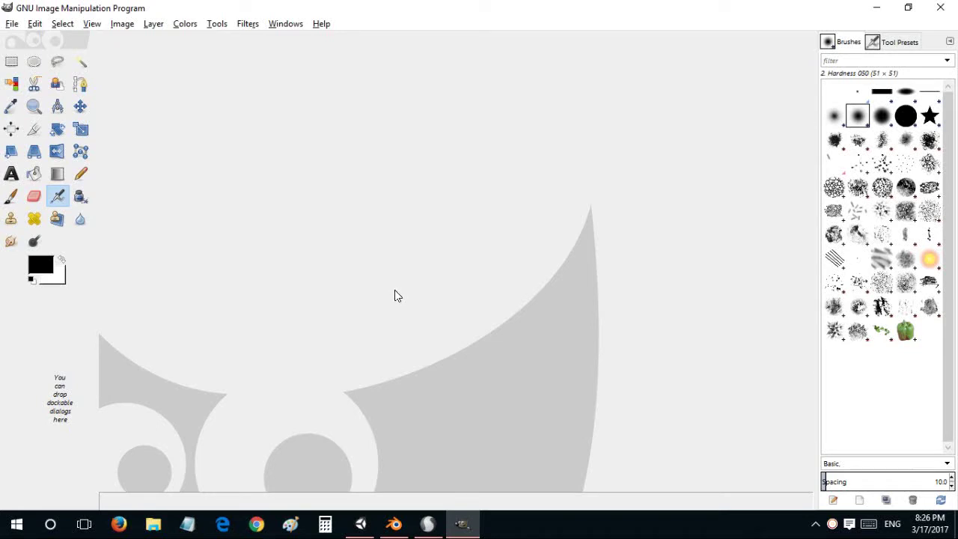
click(869, 14)
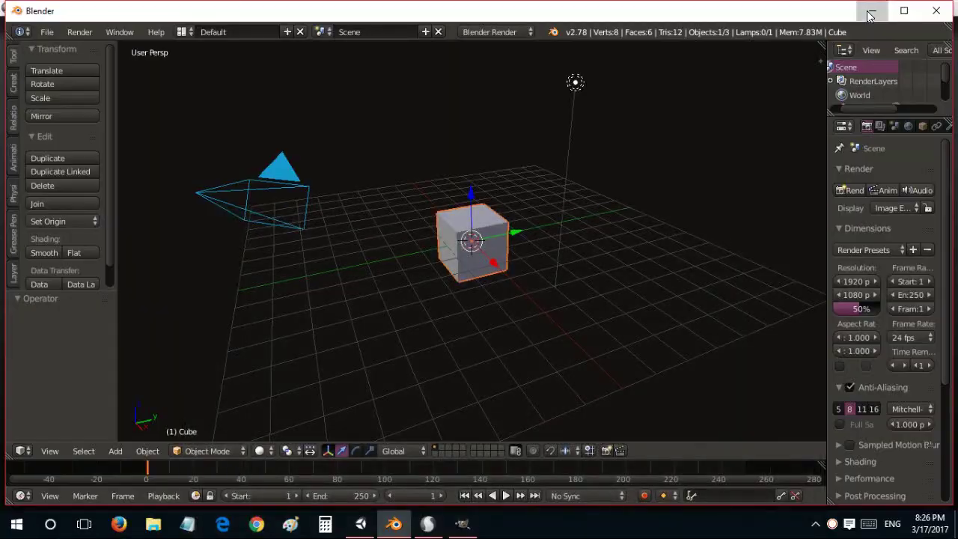
Minimize the Blender and Sculptris windows to expose the desktop shortcuts
click(870, 14)
click(871, 9)
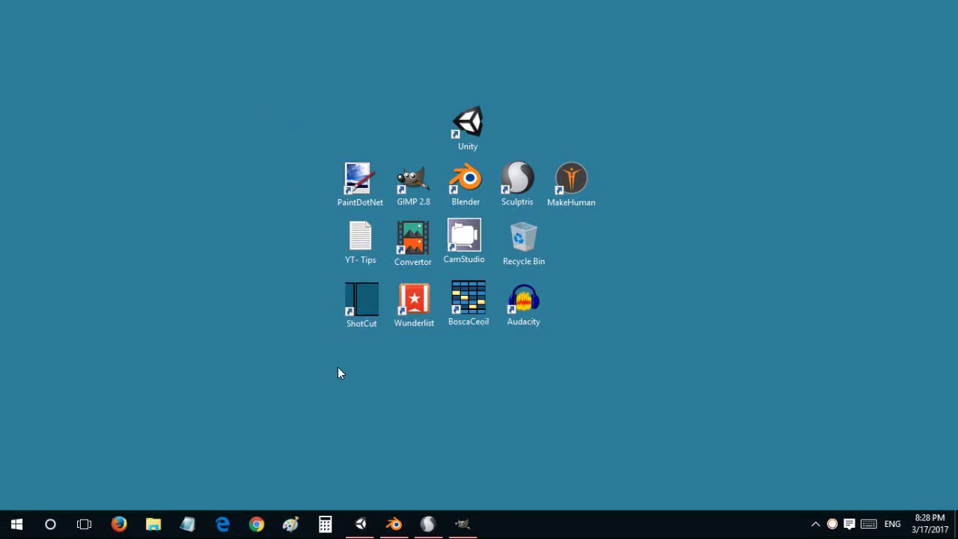
Bring Unity forward and browse the Hierarchy's UI create submenu without adding anything
click(360, 523)
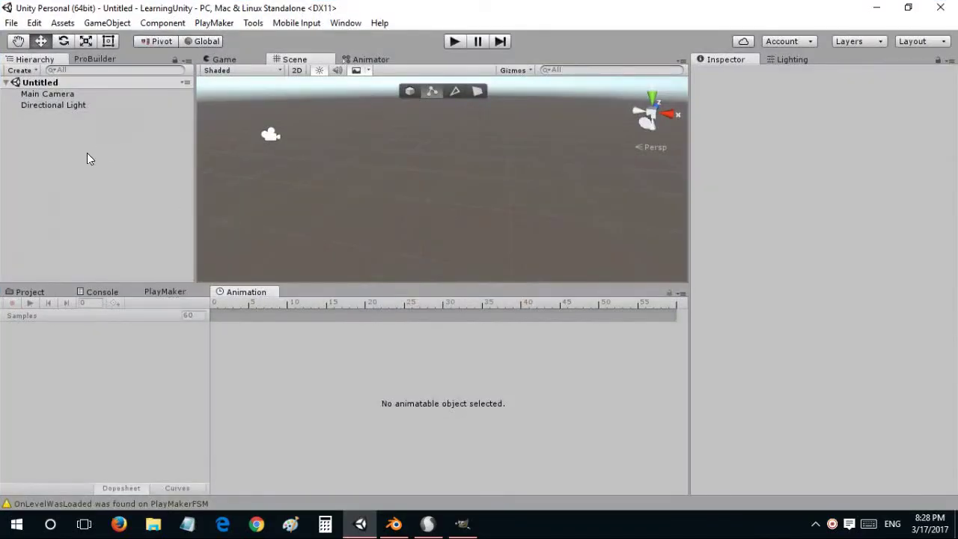
right_click(88, 154)
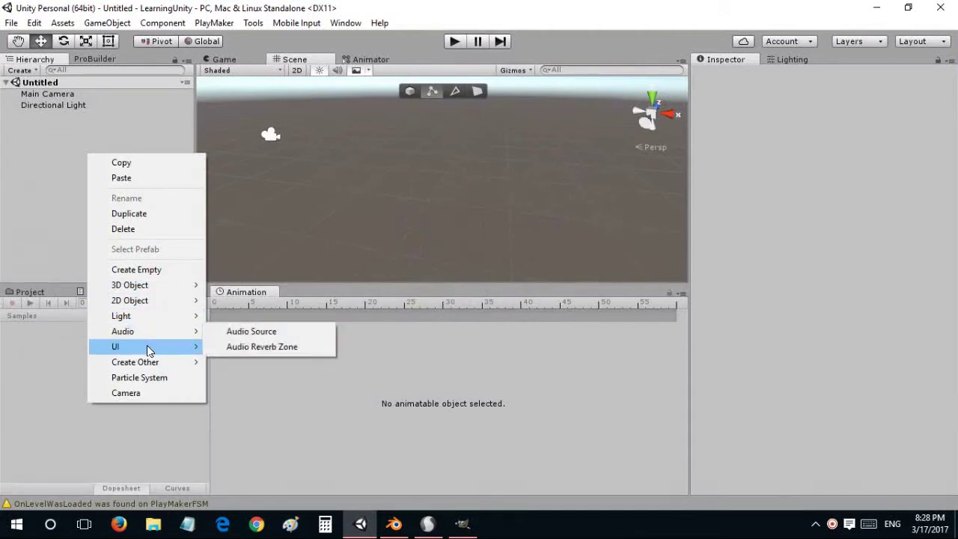
mouse_move(147, 346)
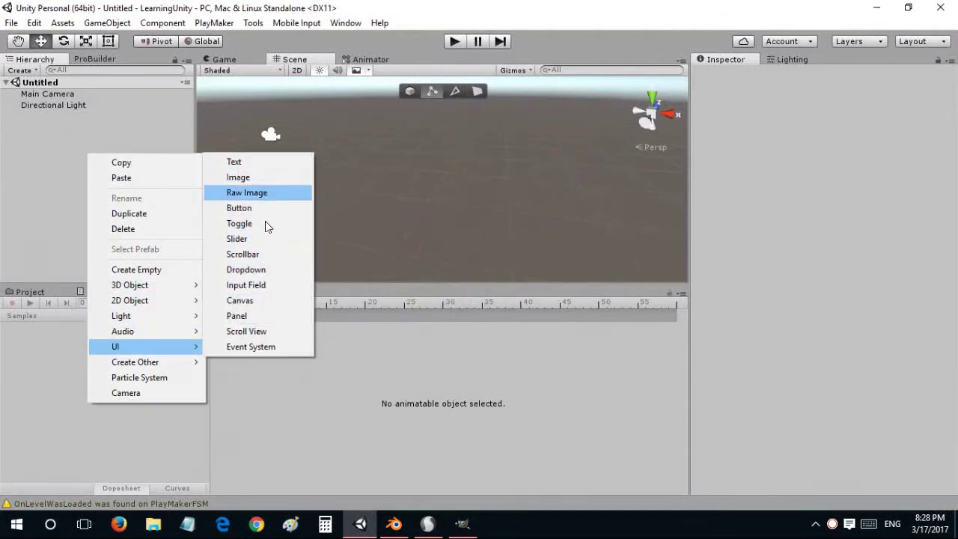
click(170, 118)
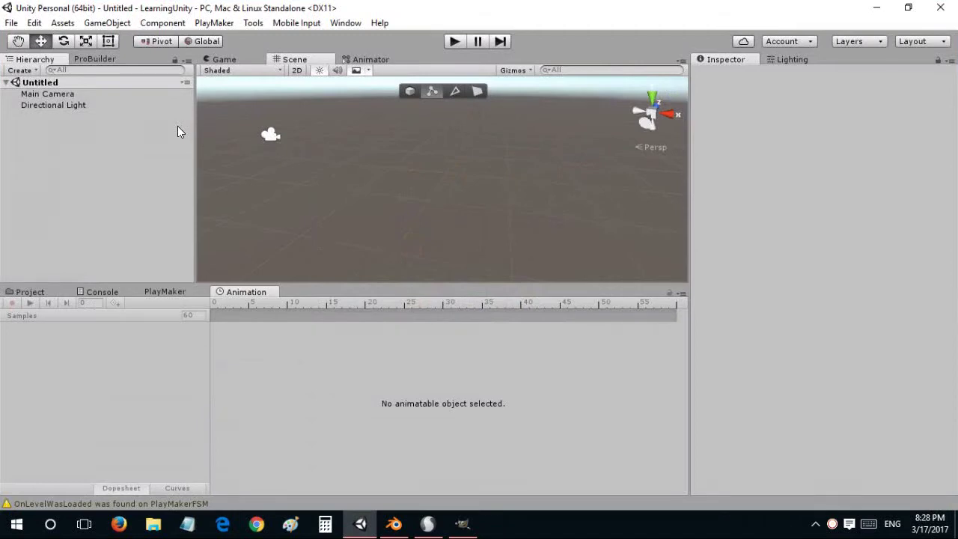
click(367, 60)
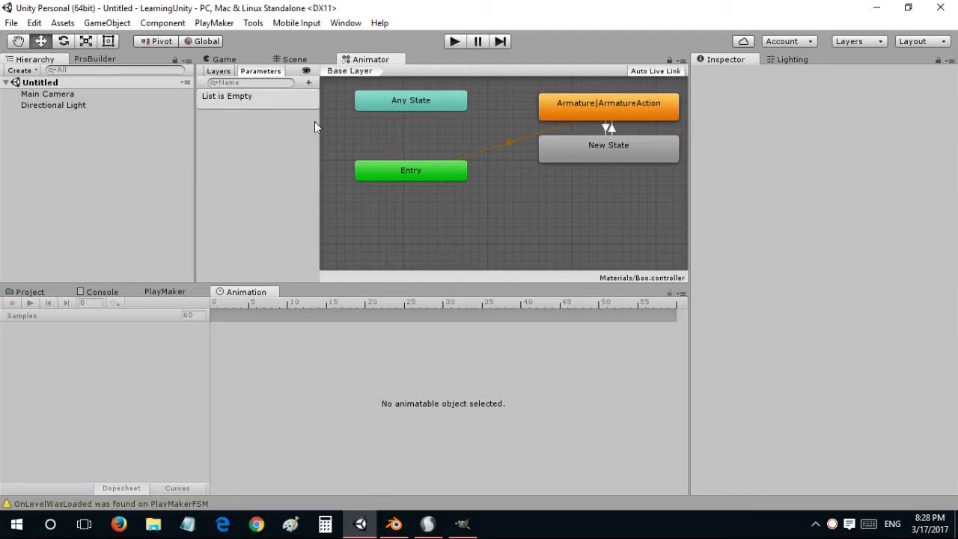
Select Main Camera and drag it back along Z to -10.342
click(290, 58)
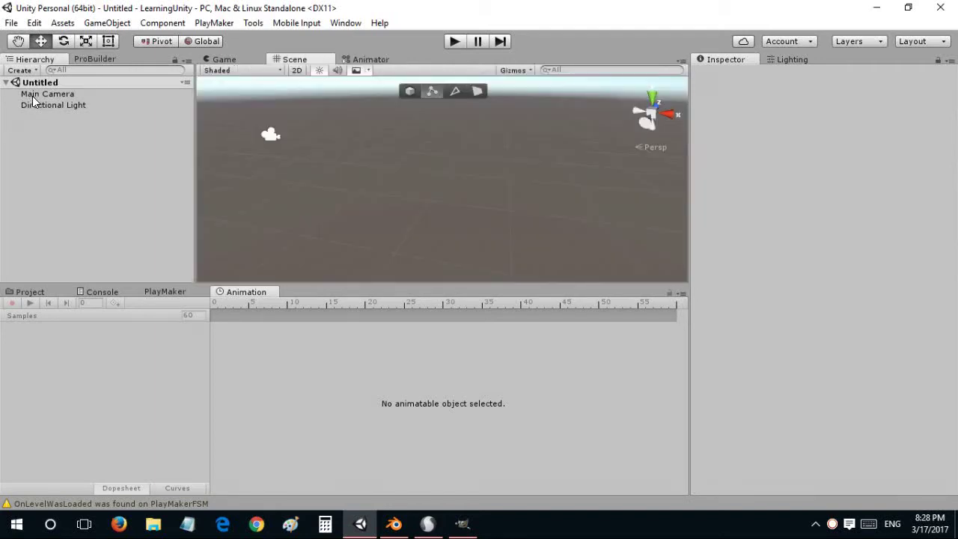
click(32, 94)
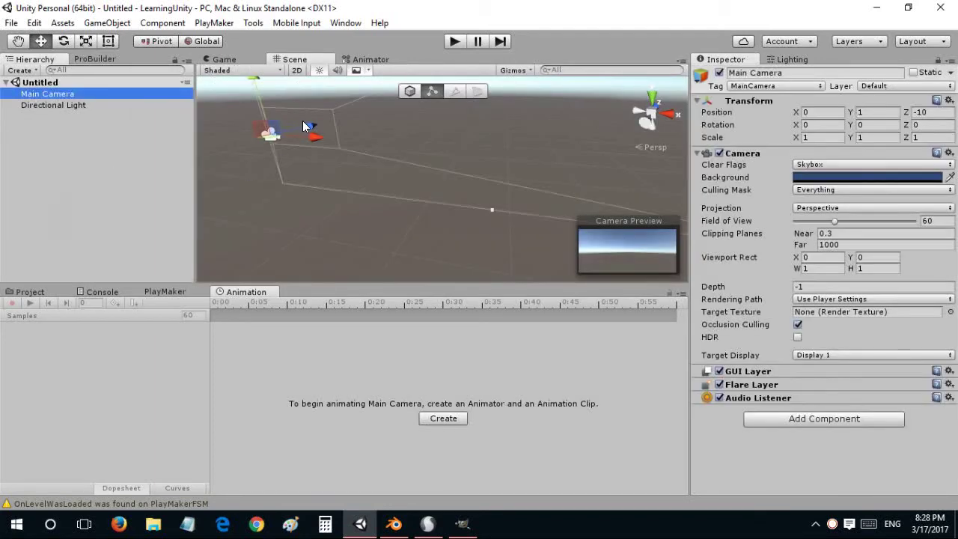
mouse_move(303, 130)
mouse_down()
mouse_move(289, 127)
mouse_move(336, 124)
mouse_move(273, 137)
mouse_move(321, 130)
mouse_move(289, 135)
mouse_move(319, 134)
mouse_move(295, 143)
mouse_up()
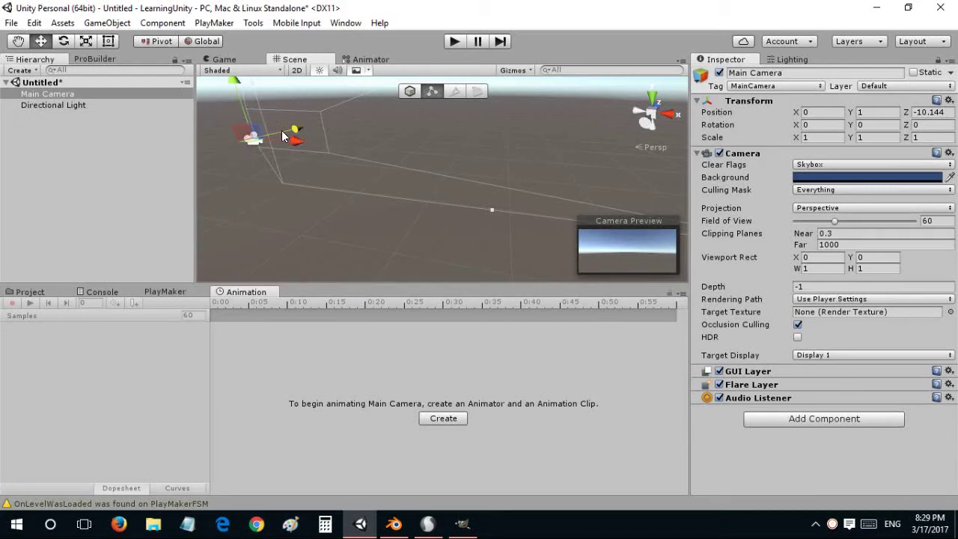
mouse_move(296, 133)
mouse_down()
mouse_move(270, 139)
mouse_move(277, 134)
mouse_up()
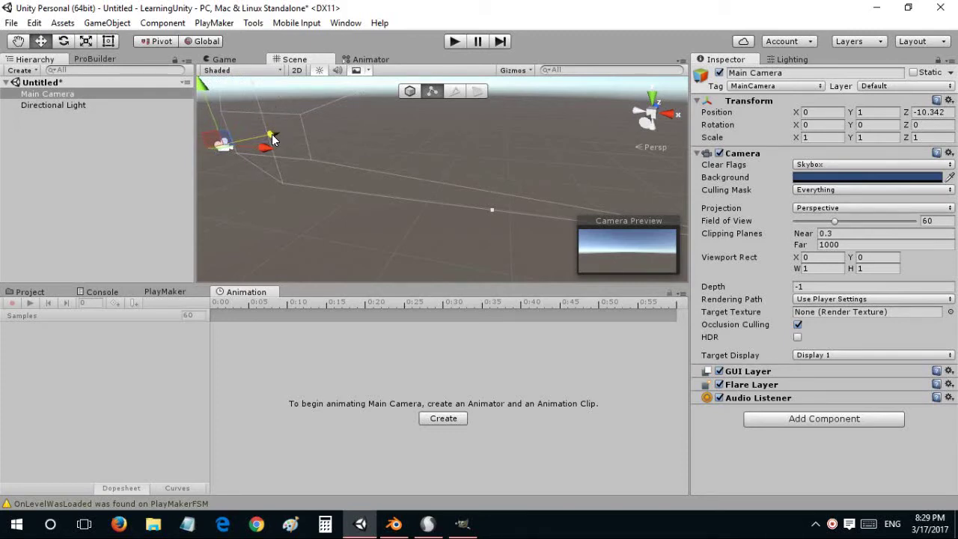
Create a Particle System from the Hierarchy's create menu
right_click(88, 152)
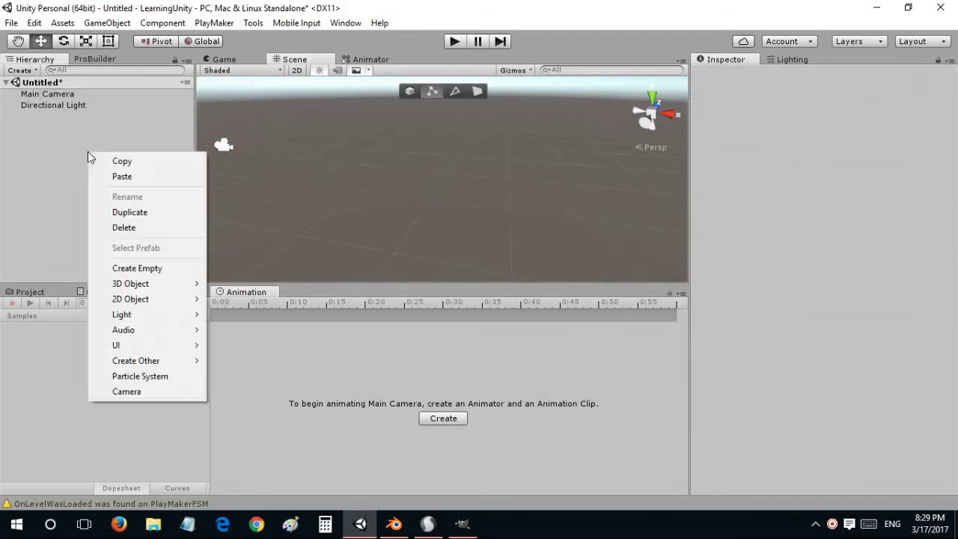
click(151, 375)
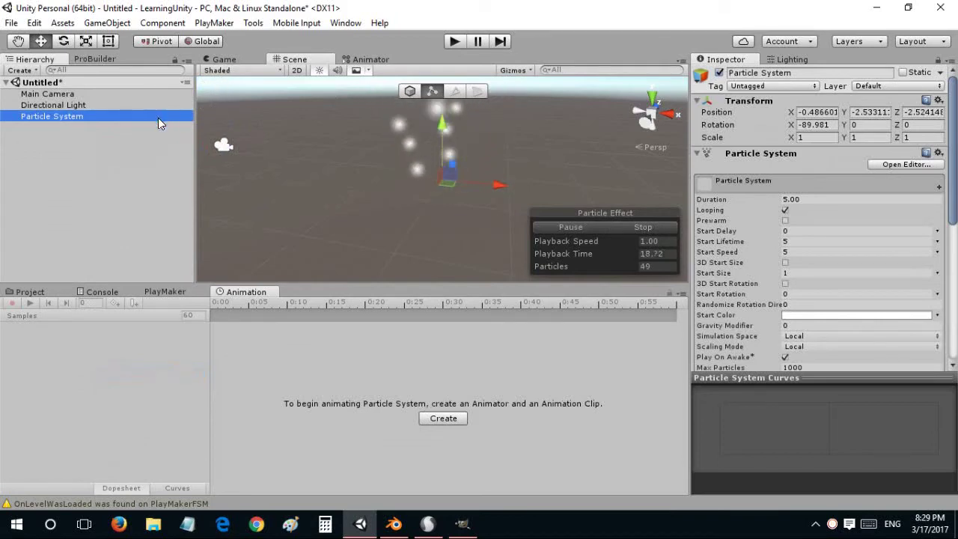
Delete the Particle System, then inspect and deselect the Main Camera
right_click(83, 118)
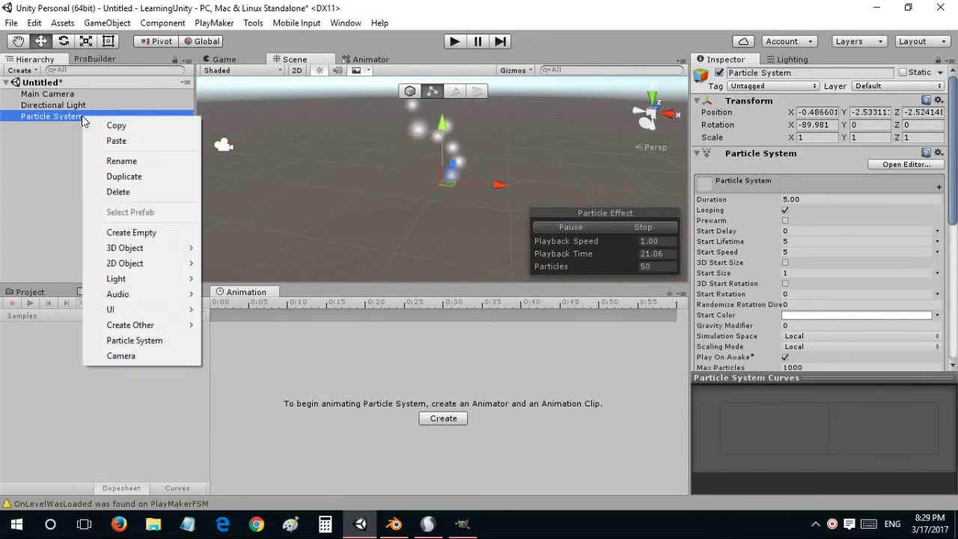
click(117, 193)
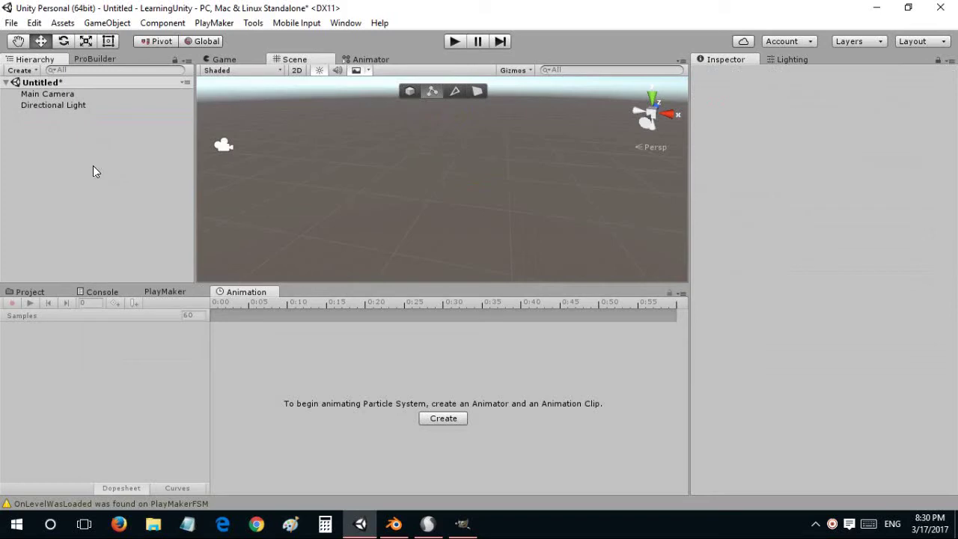
click(226, 145)
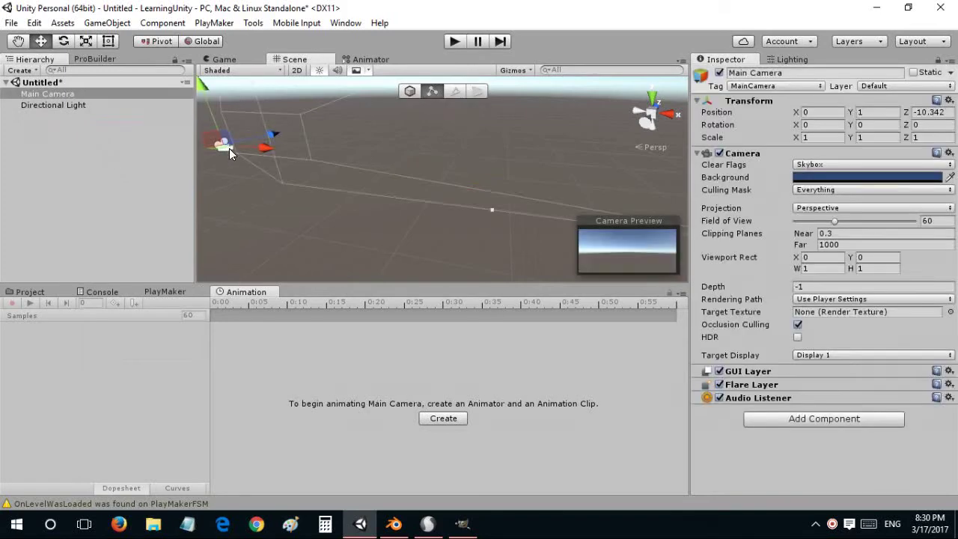
click(86, 143)
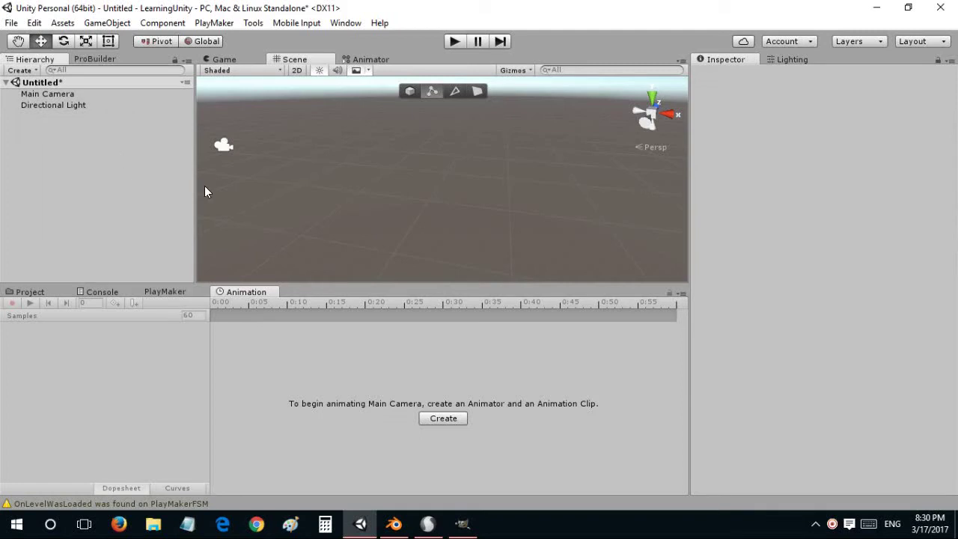
Create a UI Text object on a new Canvas and view it in the Game tab
right_click(89, 148)
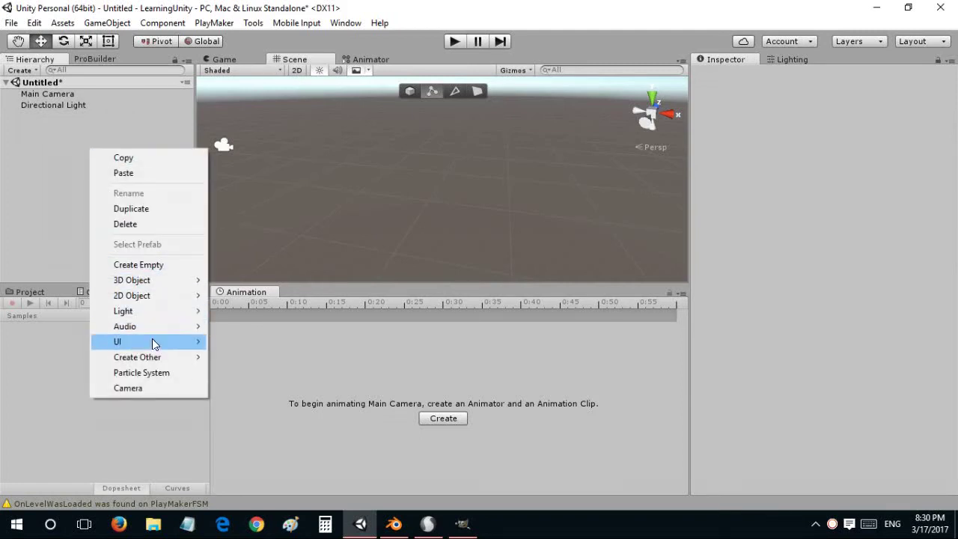
mouse_move(155, 342)
click(241, 338)
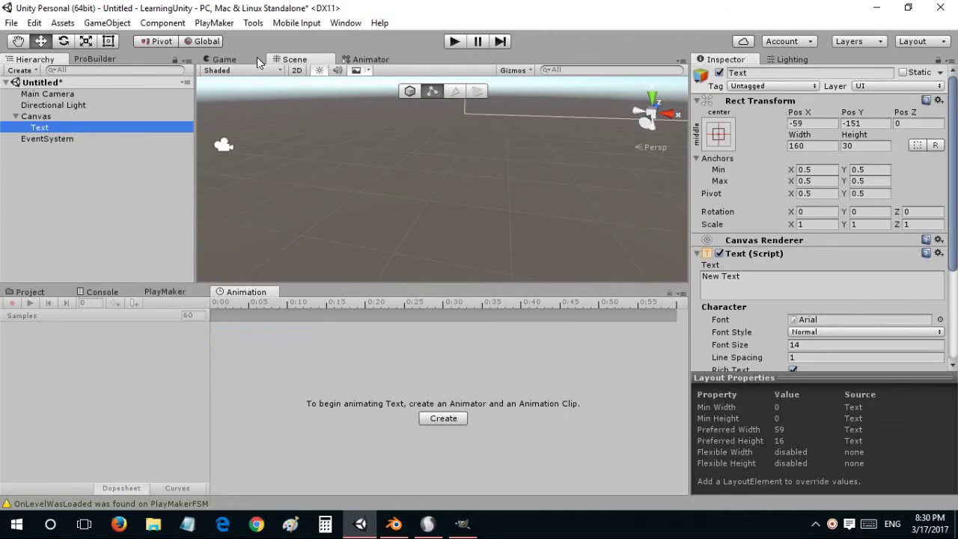
click(257, 58)
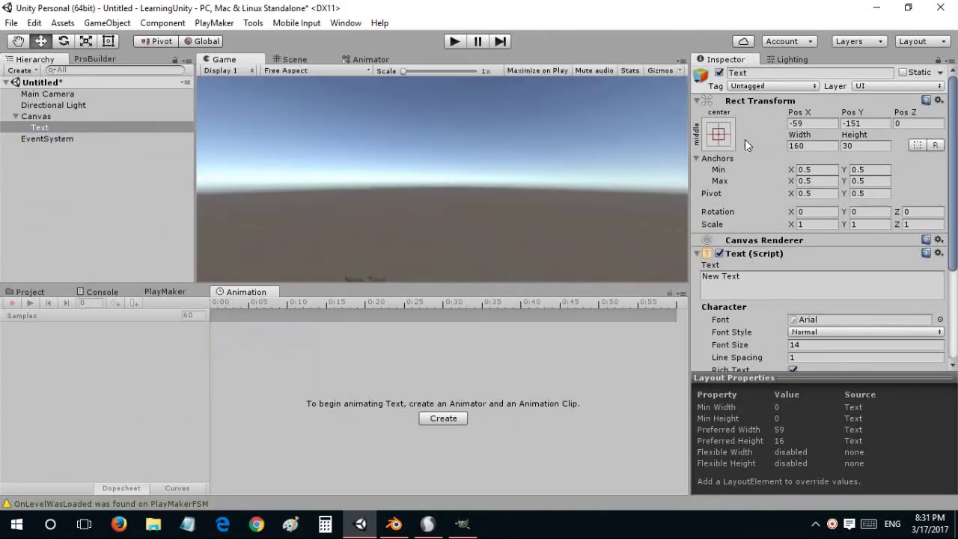
Anchor the text top-centre, then reset its Rect Transform so New Text is centred
click(719, 134)
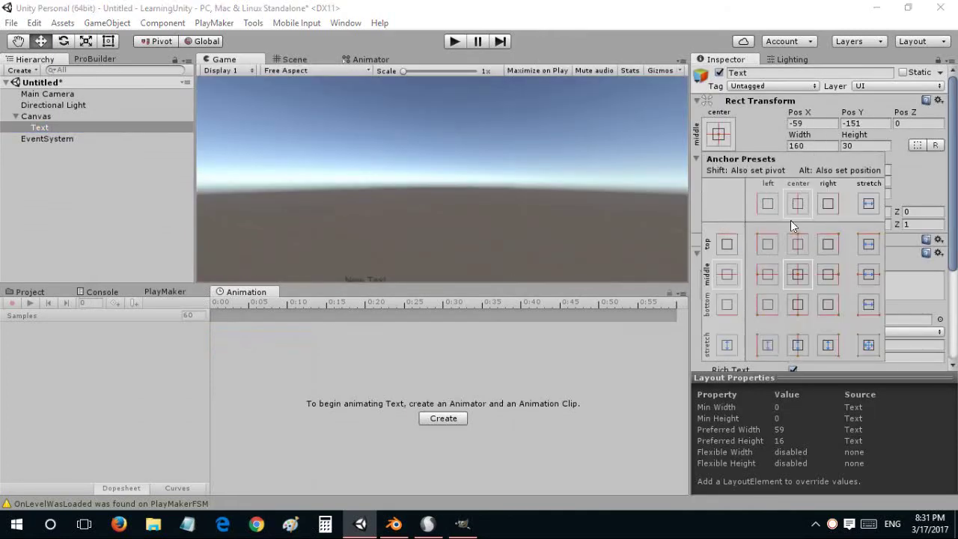
click(802, 238)
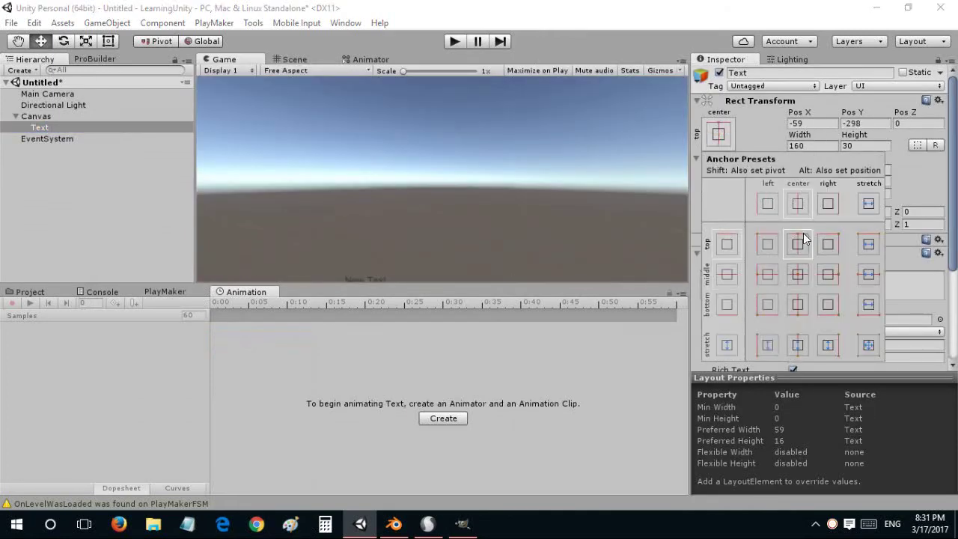
click(938, 100)
click(916, 112)
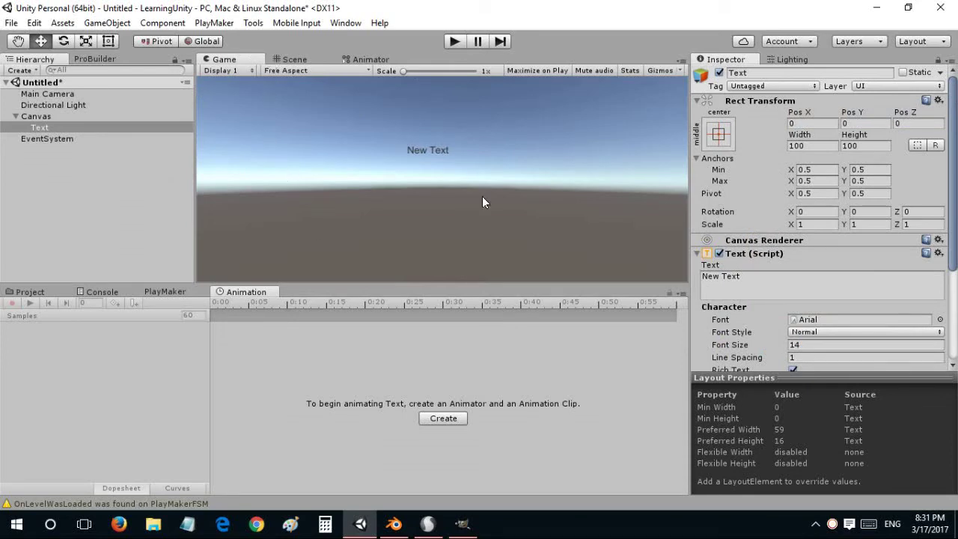
click(876, 7)
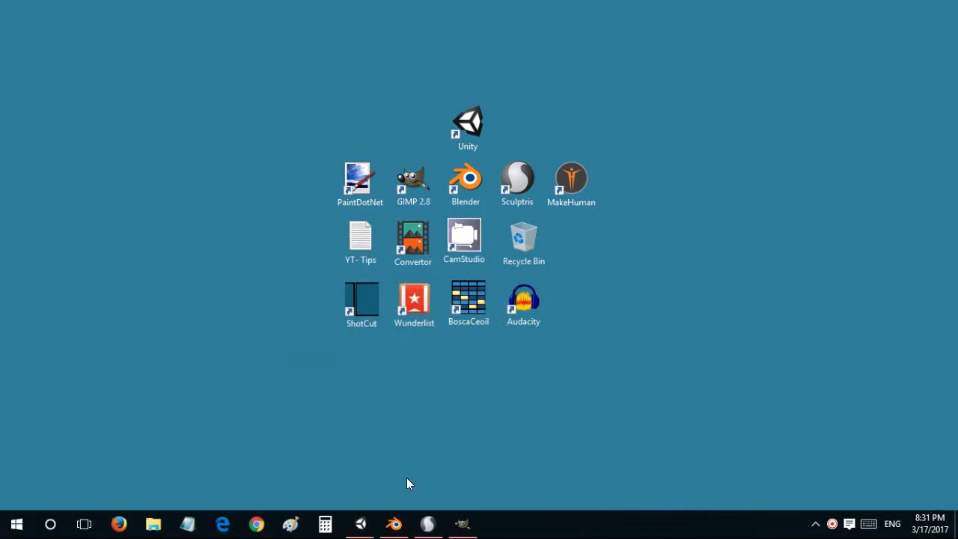
click(360, 522)
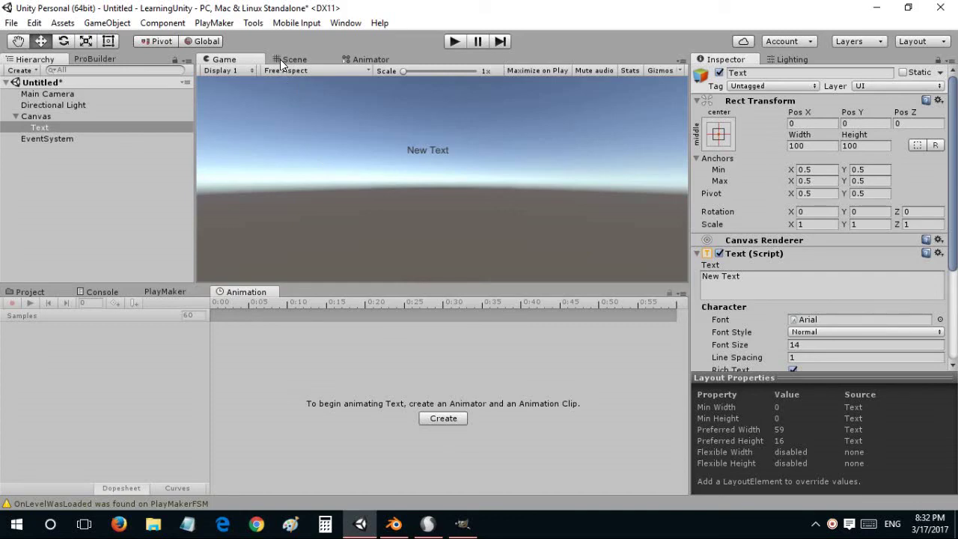
Open the empty Audio Mixer window, collapse the Canvas, and clear the Hierarchy selection
right_click(280, 59)
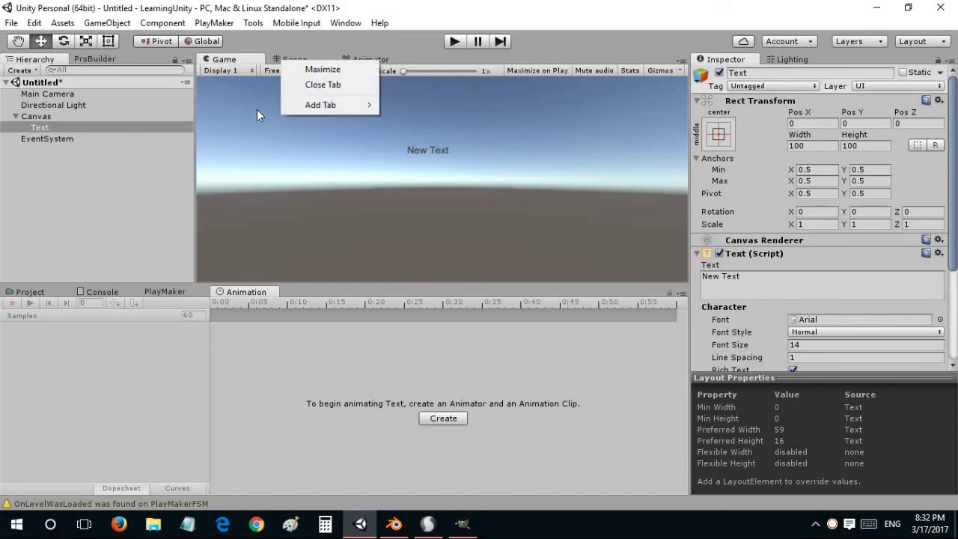
click(332, 24)
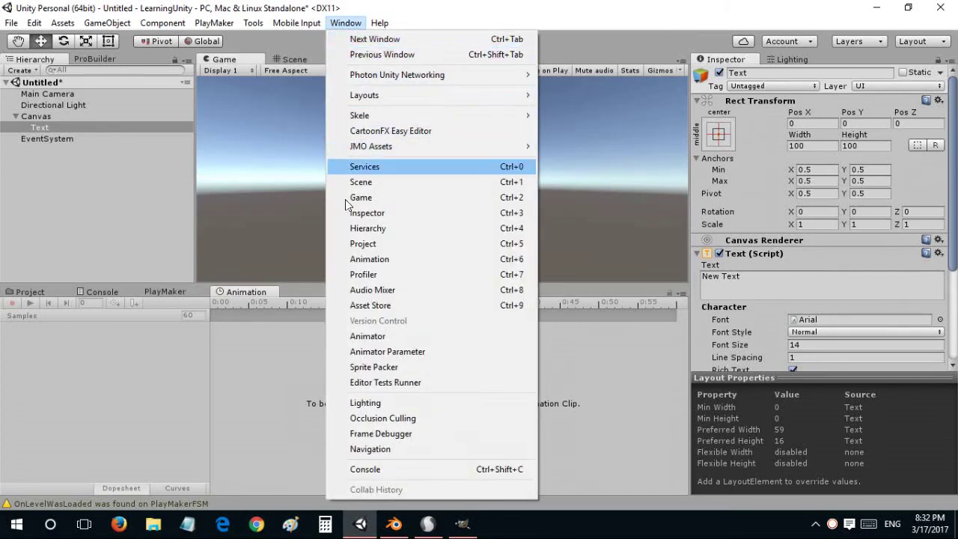
click(345, 290)
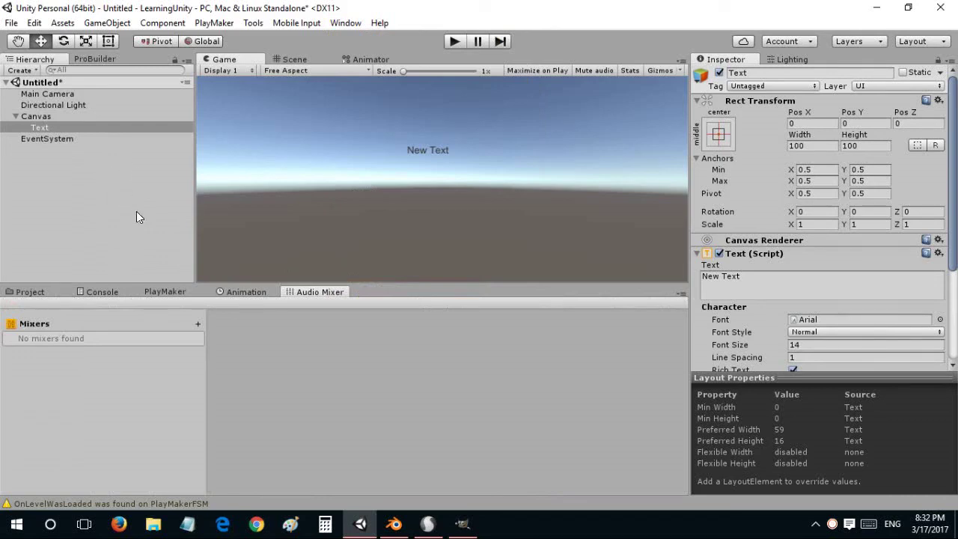
click(15, 116)
click(47, 173)
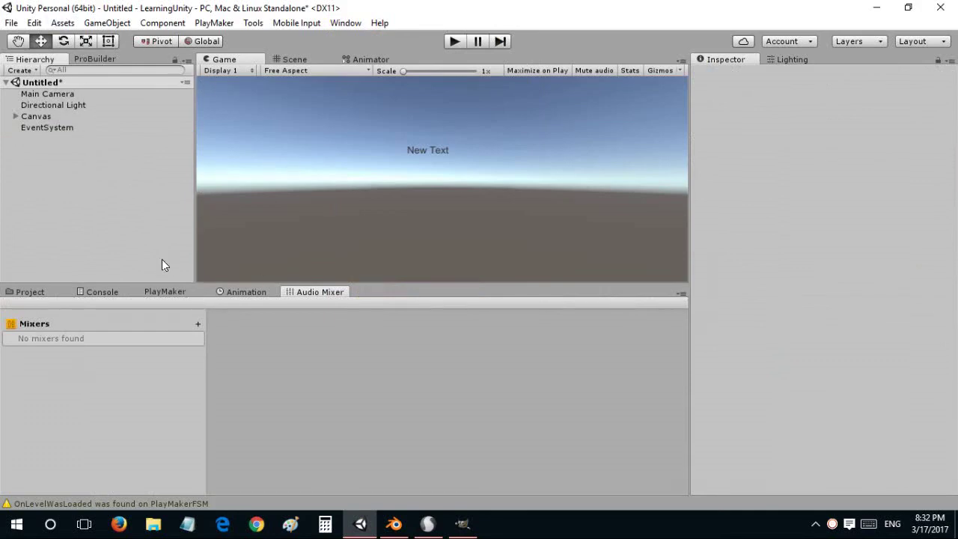
Switch the bottom panel from the Audio Mixer to the PlayMaker editor
click(162, 292)
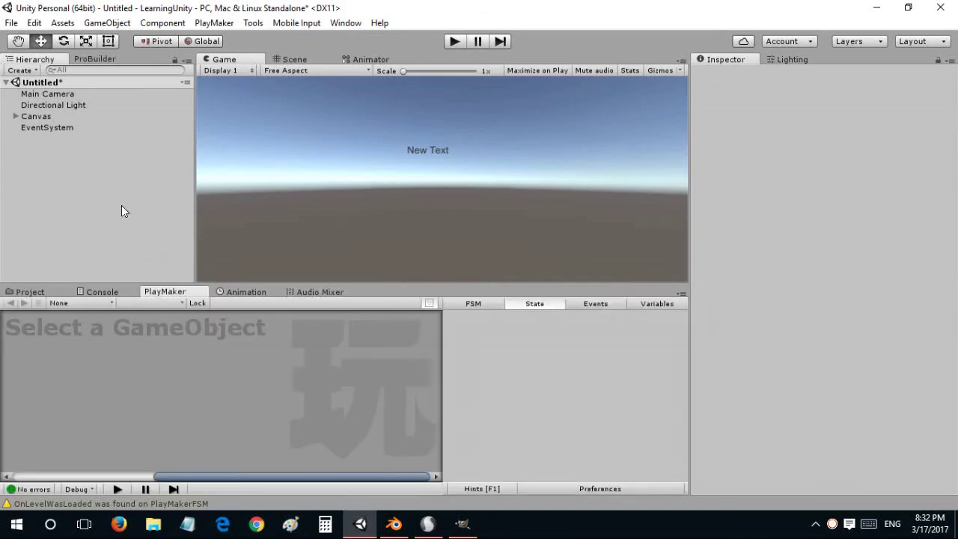